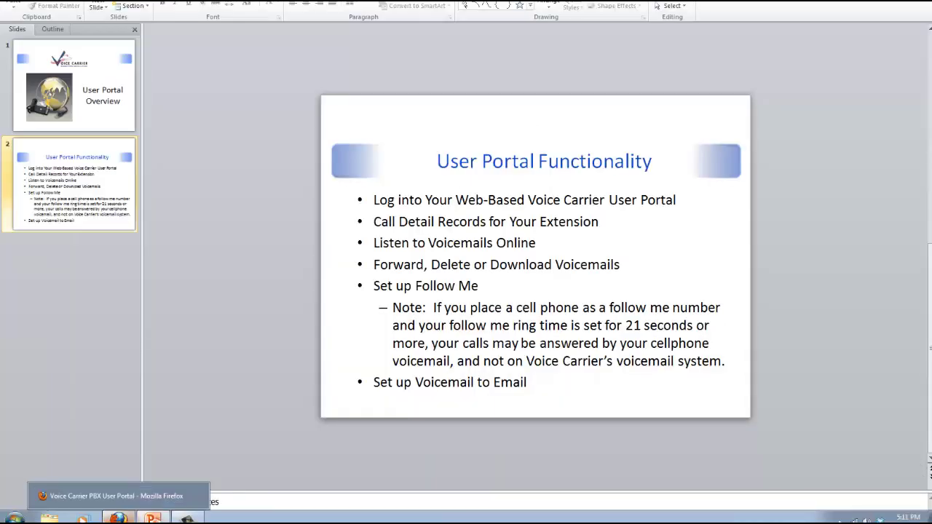
- Log into the portal's voicemail inbox as mailbox 105 with its password
click(118, 518)
click(175, 127)
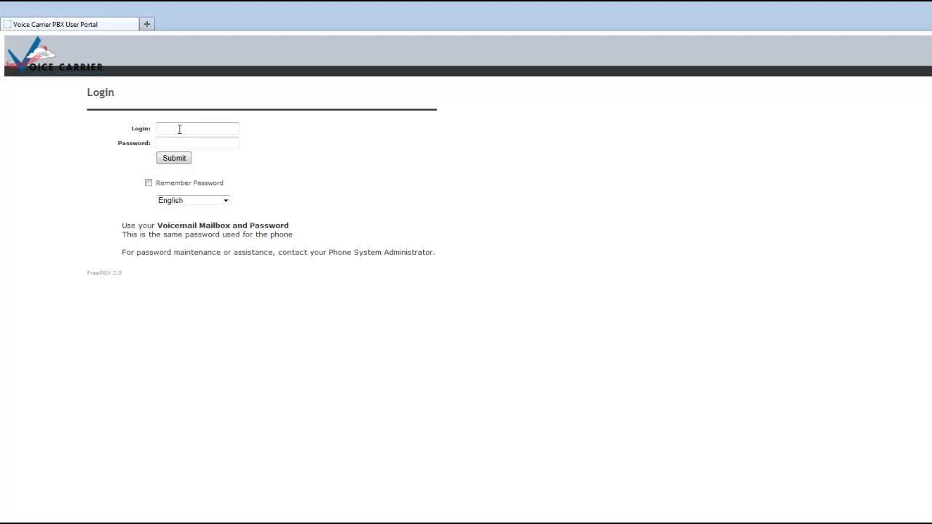
click(179, 129)
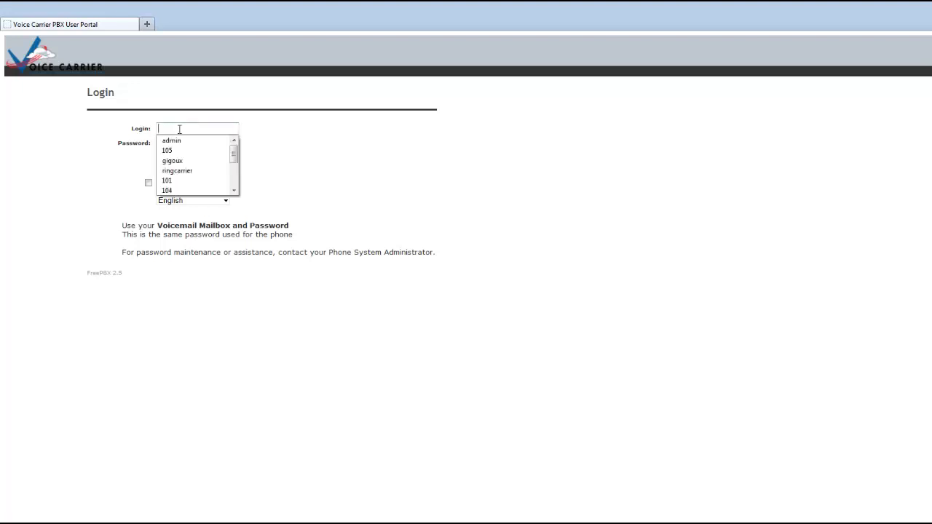
text(105)
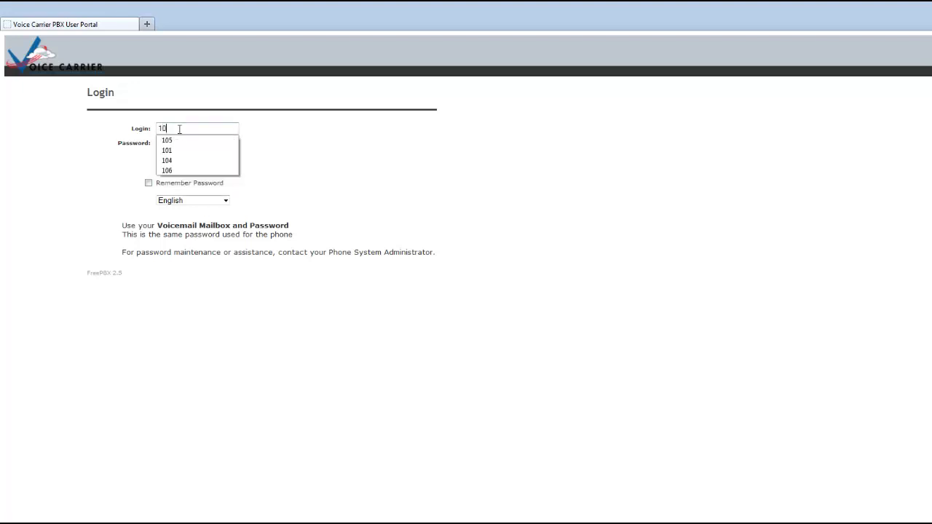
click(539, 125)
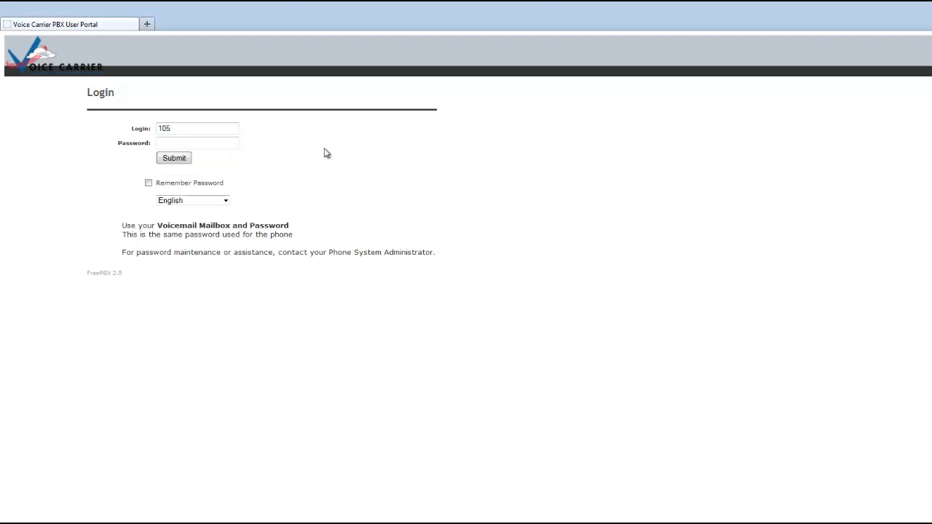
click(226, 139)
click(178, 127)
key(Tab)
click(172, 159)
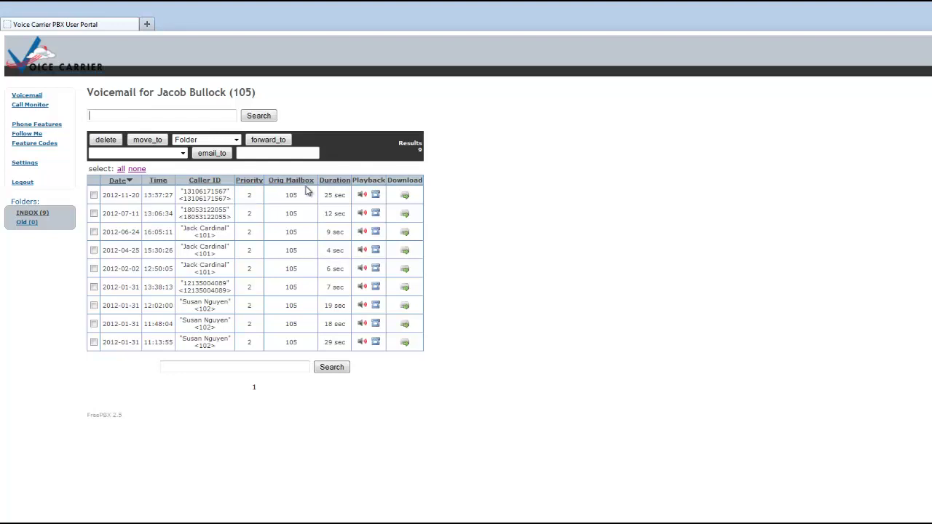
- Play the 25-second voicemail dated 2012-11-20 in the inline player
click(362, 197)
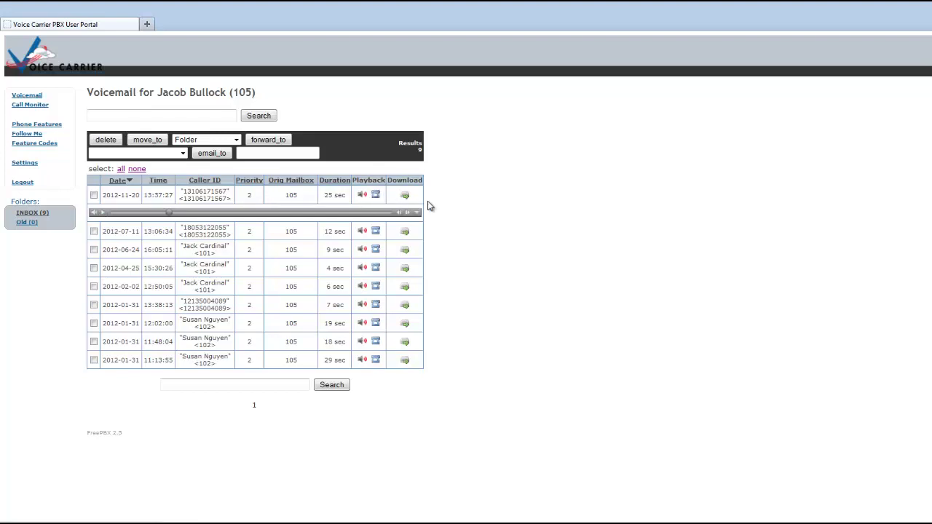
click(405, 197)
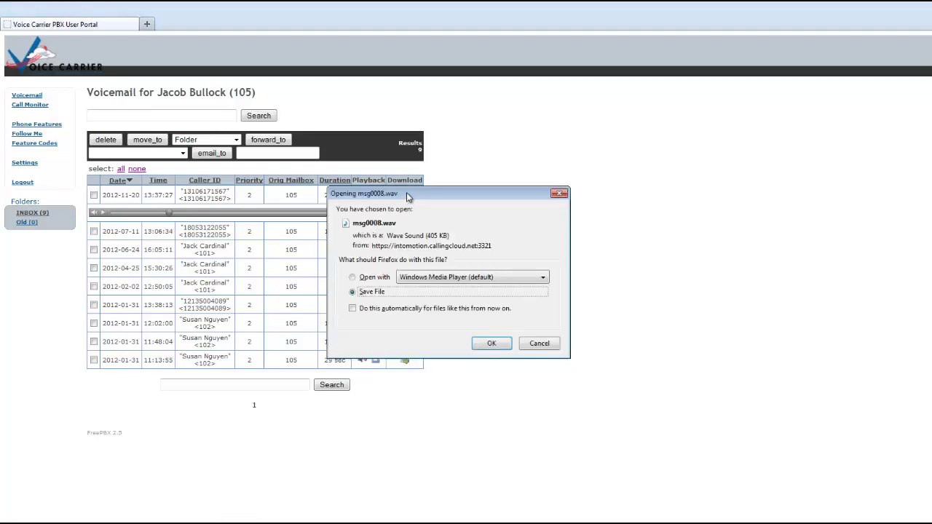
click(539, 344)
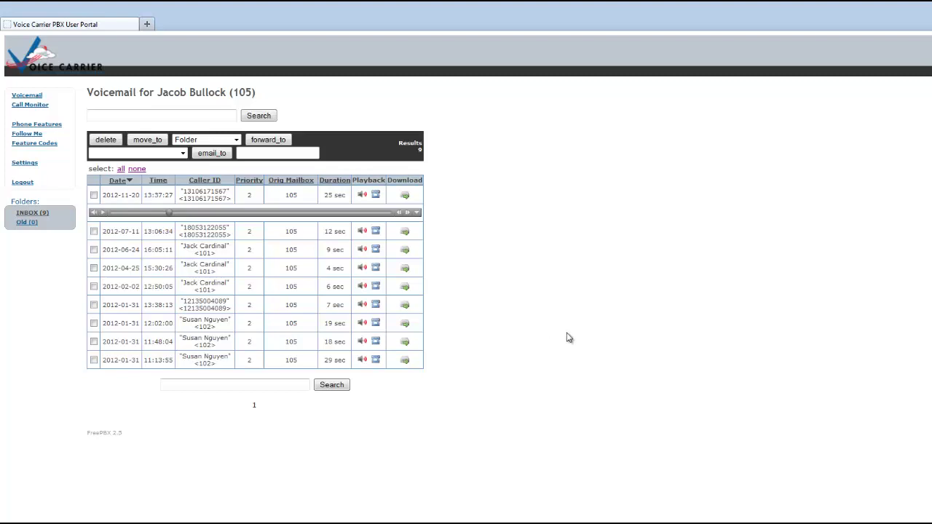
- Tick the voicemails dated 2012-11-20, 2012-07-11, 2012-06-24 and 2012-04-25
click(94, 195)
click(94, 230)
click(94, 249)
click(94, 268)
- Choose extension 102 as the forward-to recipient, leaving the folder unchanged
click(217, 141)
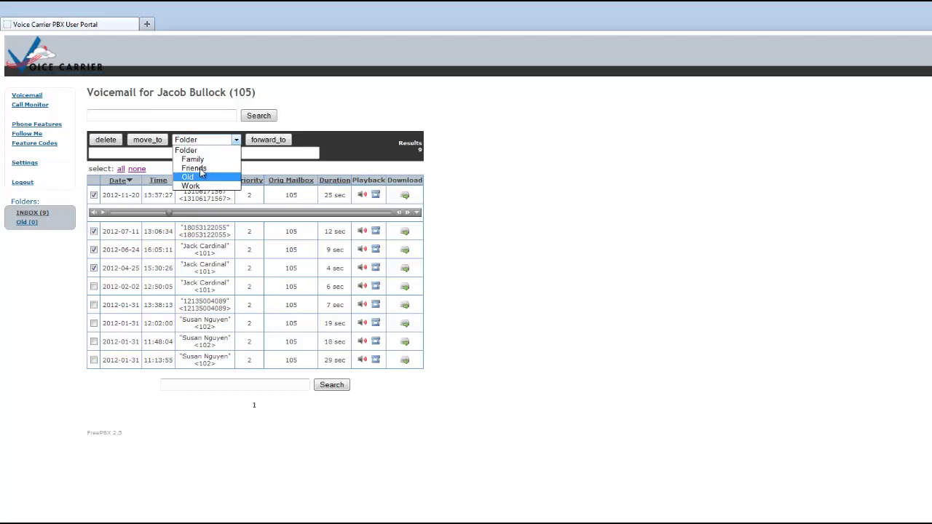
click(191, 142)
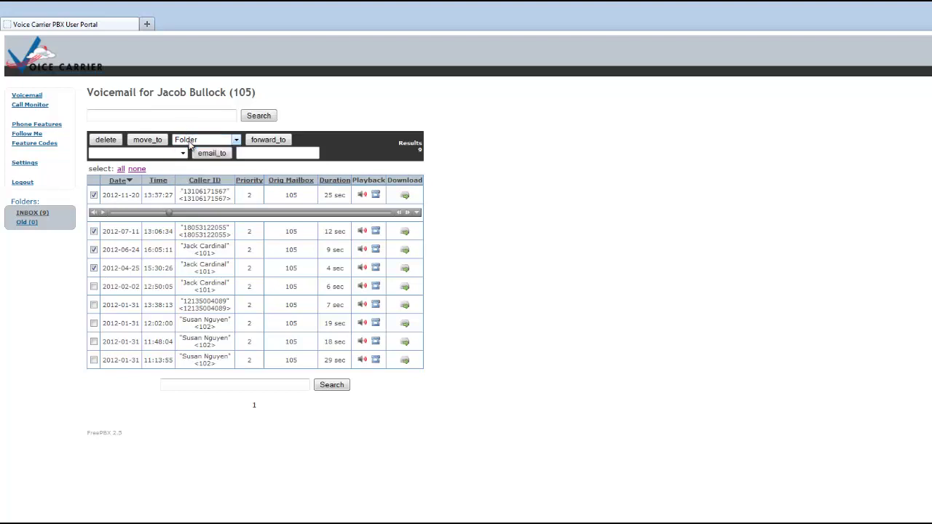
click(182, 153)
click(158, 181)
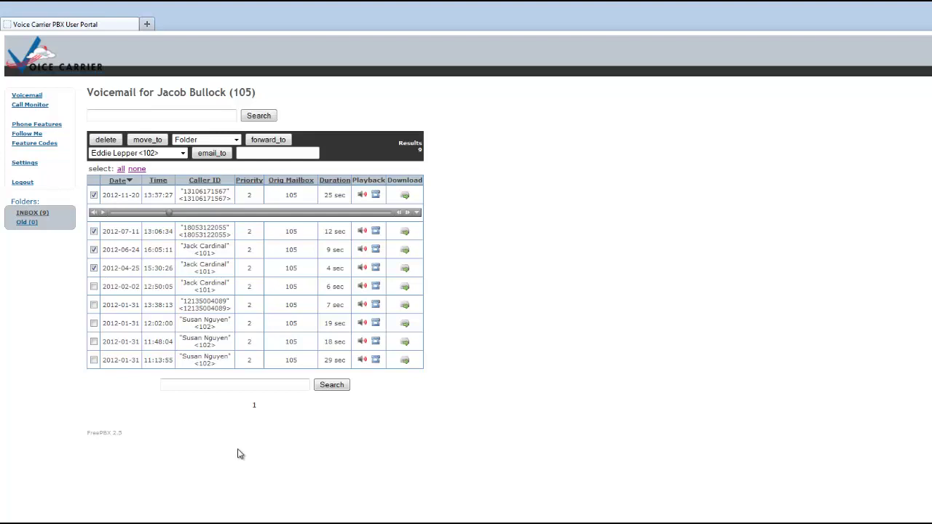
- Show the Call Monitor records for extension 105
click(39, 107)
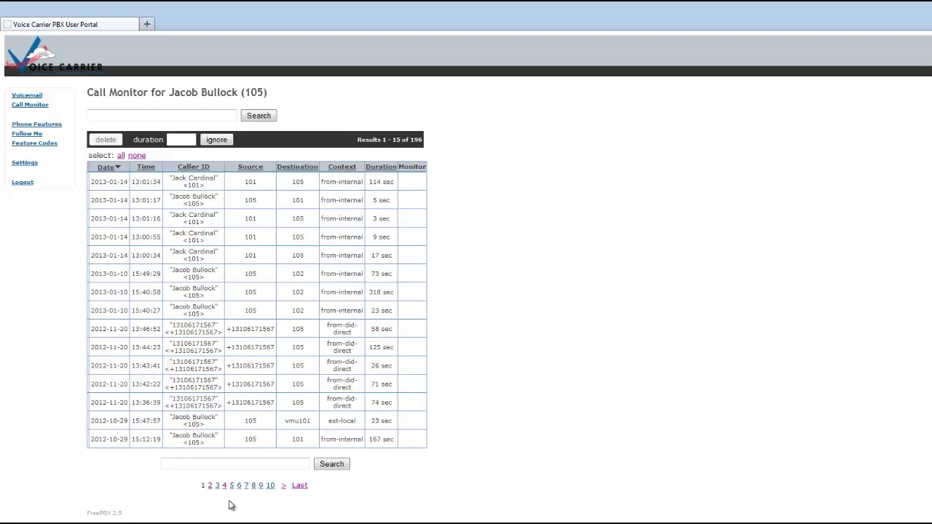
- Enable Do Not Disturb on the Phone Features page and save it
click(27, 127)
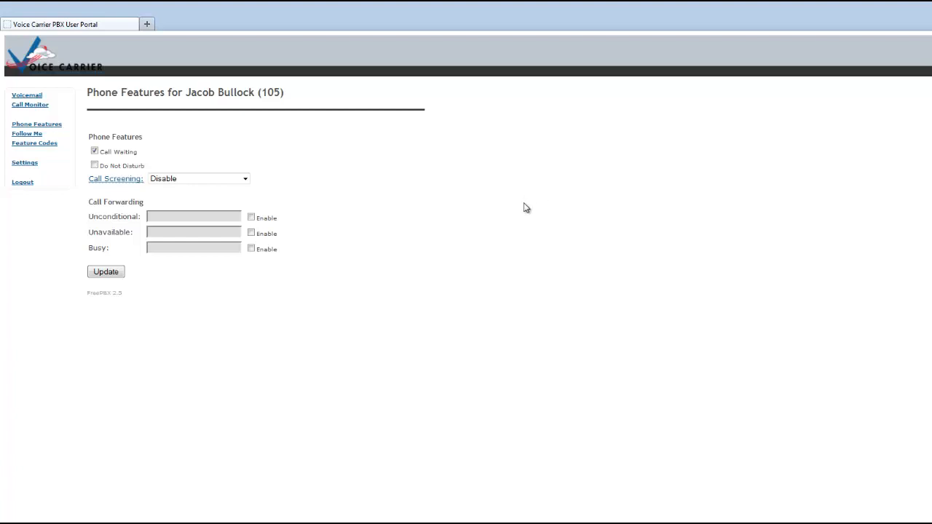
click(95, 165)
click(115, 274)
- Turn Do Not Disturb off, save unconditional forwarding to an external number, then disable forwarding again
click(95, 166)
click(115, 274)
click(252, 217)
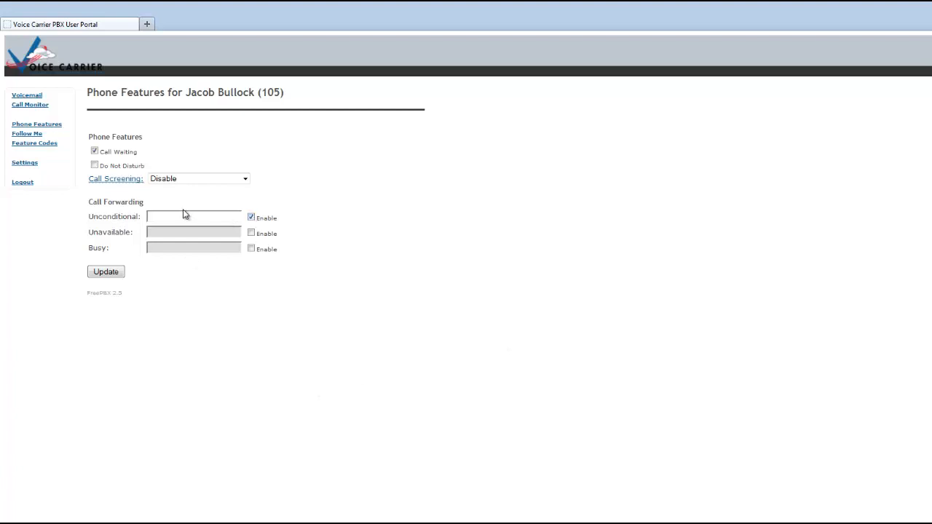
click(192, 216)
click(114, 274)
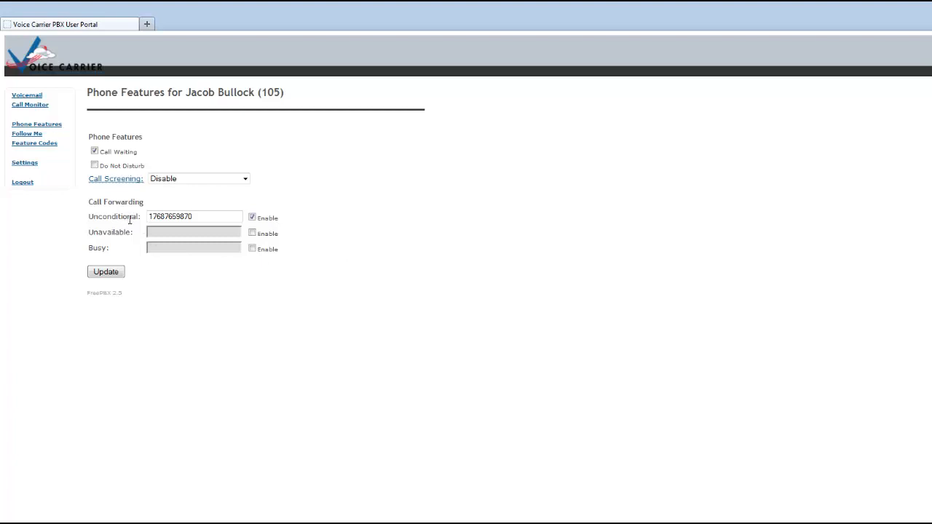
click(253, 219)
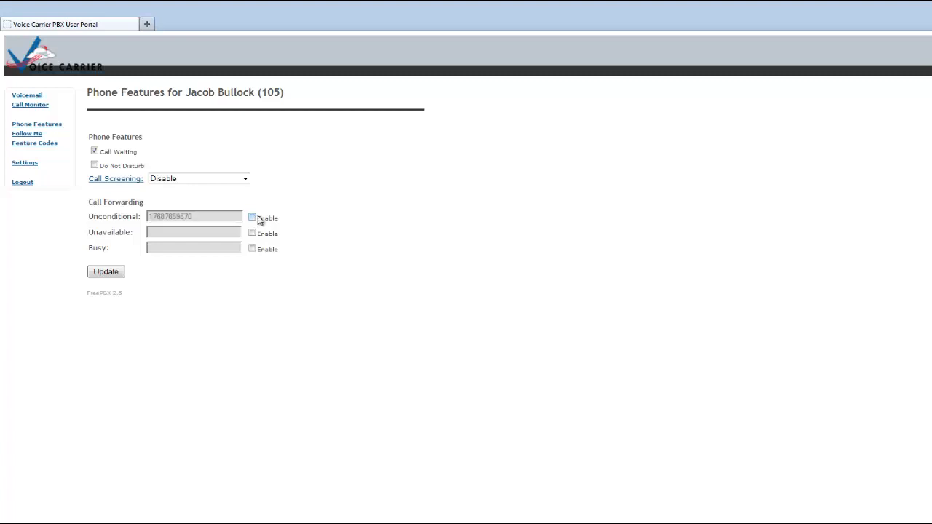
click(107, 272)
- In the Follow Me list, add 101 and an external number on new lines below 105
click(35, 136)
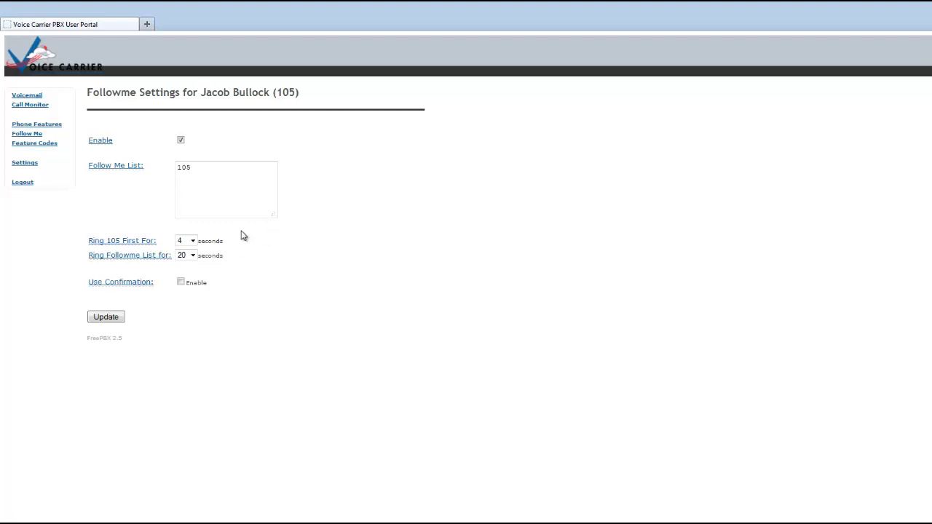
click(203, 170)
key(Return)
text(101)
key(Return)
- Make 105 ring 15 seconds first, keep the list at 20 seconds, save, then browse Feature Codes
click(194, 243)
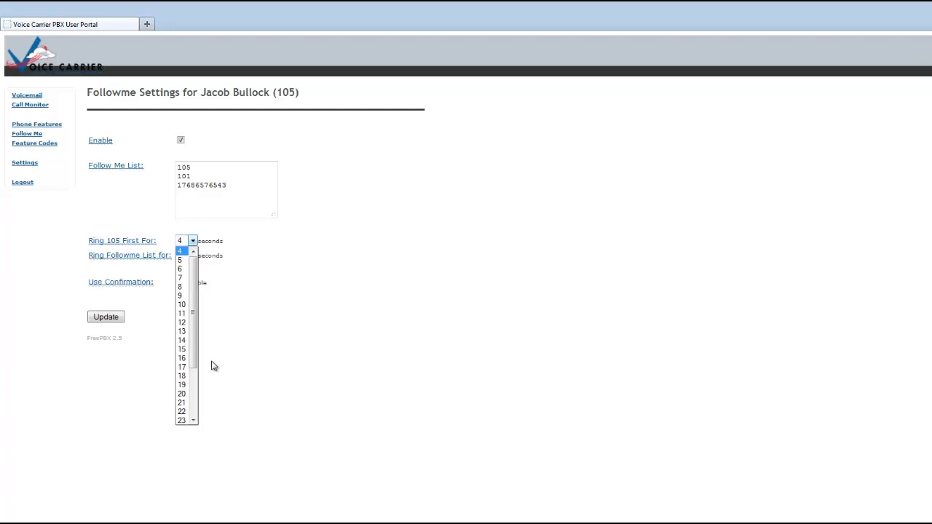
click(187, 353)
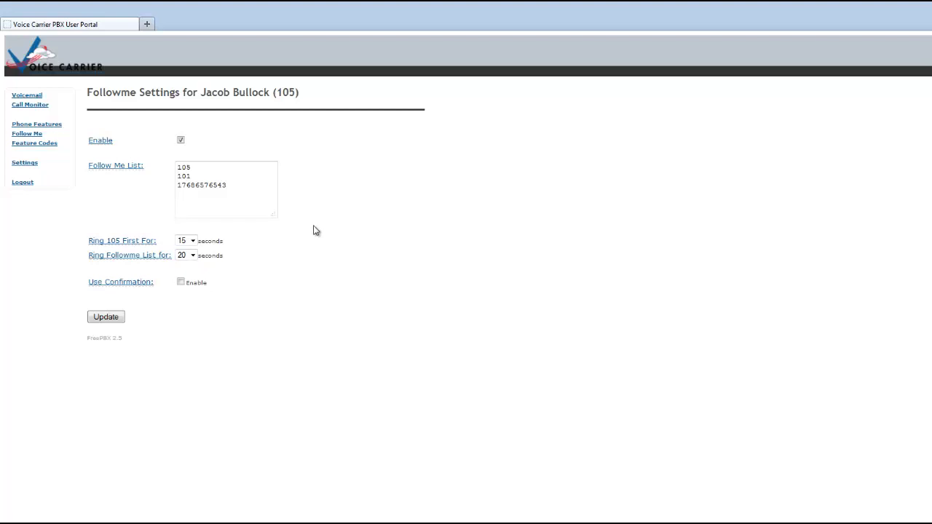
click(193, 255)
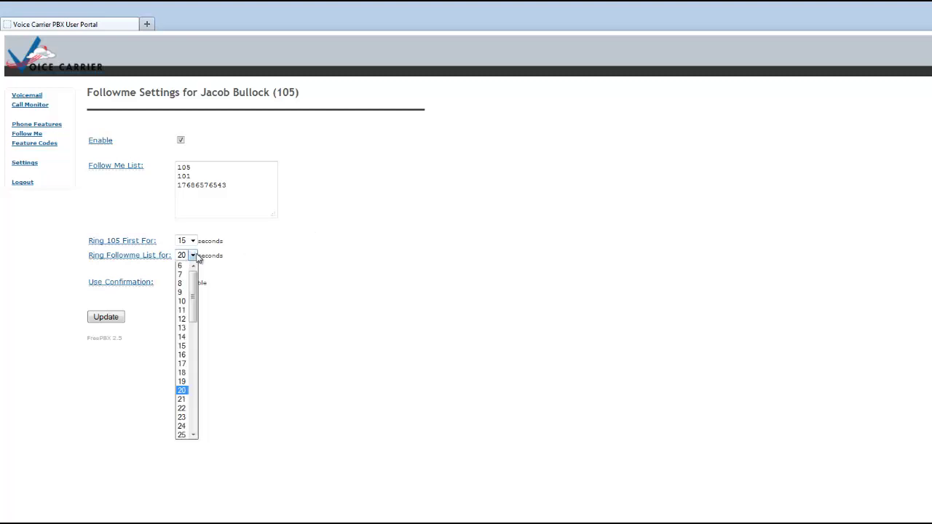
click(181, 408)
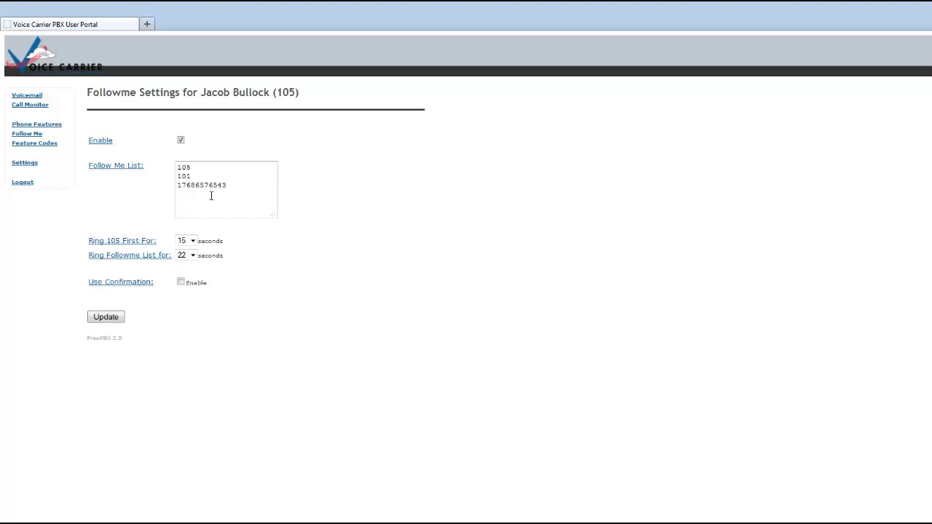
click(193, 255)
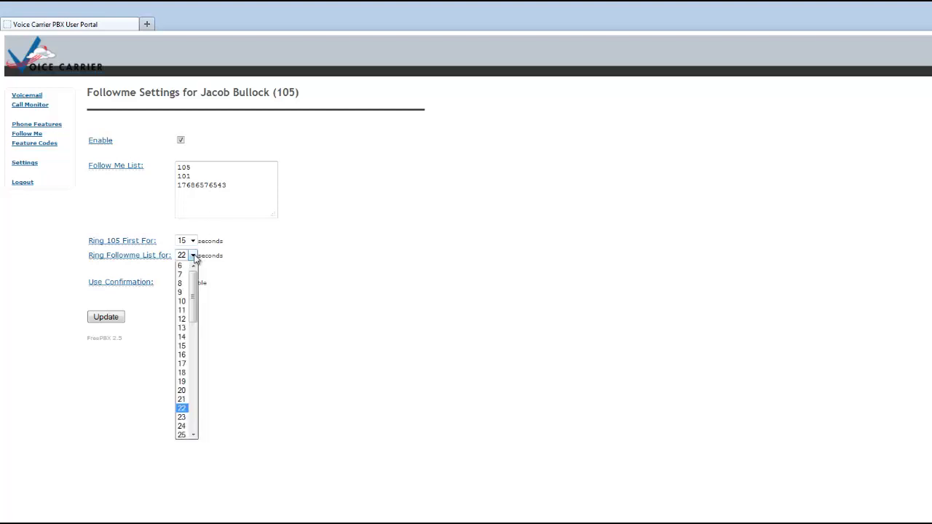
click(185, 394)
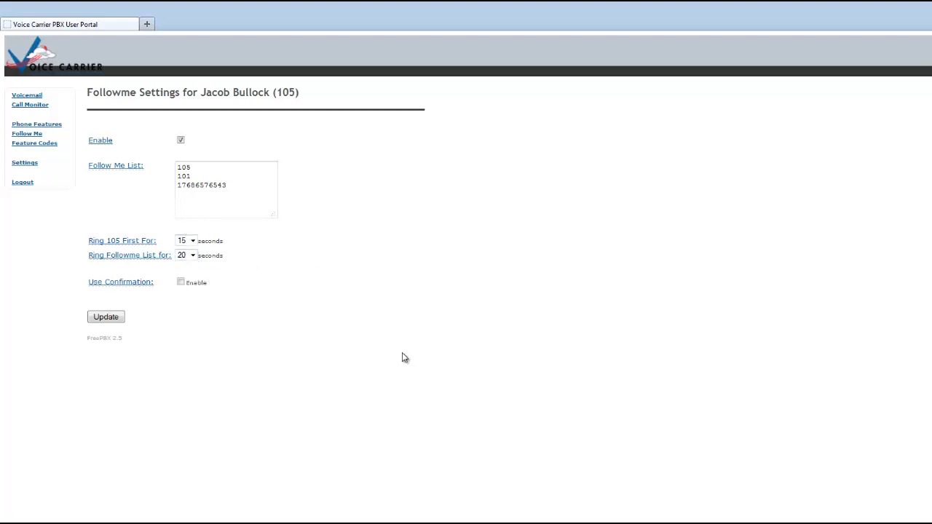
click(106, 317)
click(35, 144)
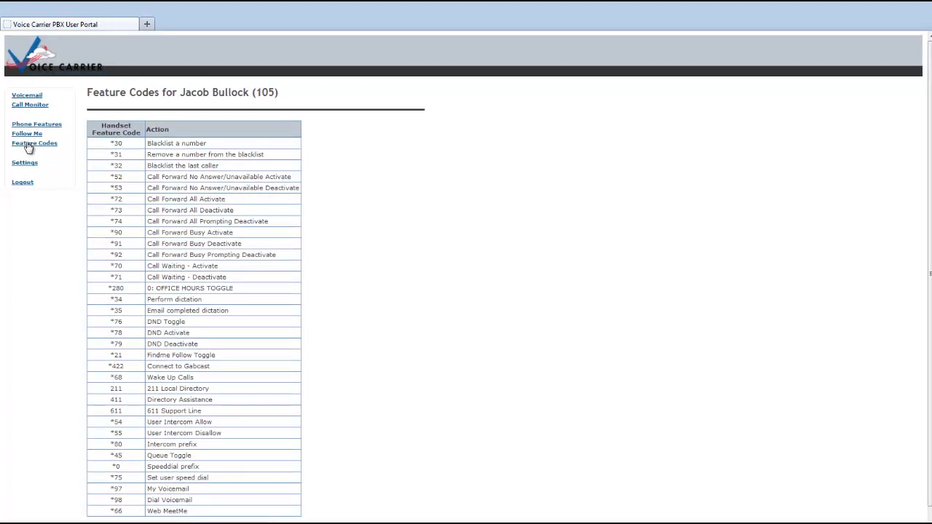
click(30, 164)
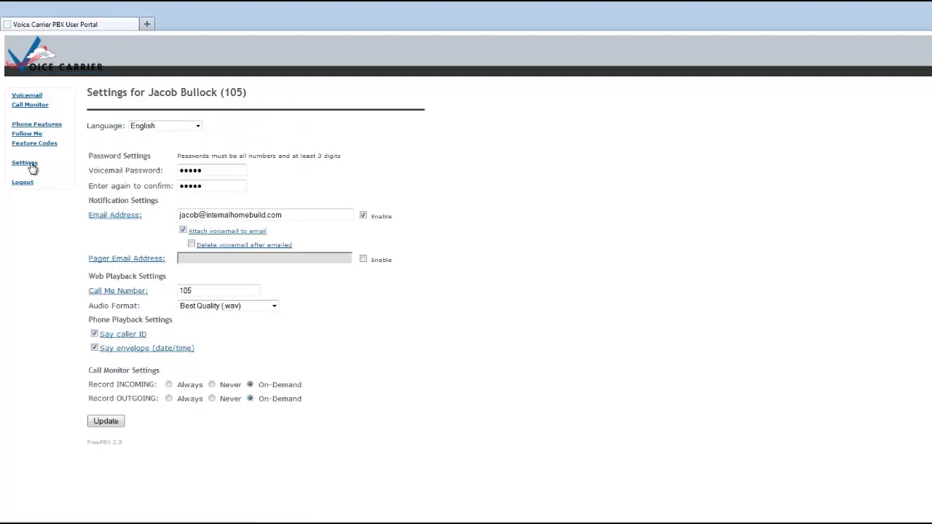
- Review Settings: the voicemail password fields and the Say caller ID and Say envelope help
click(204, 184)
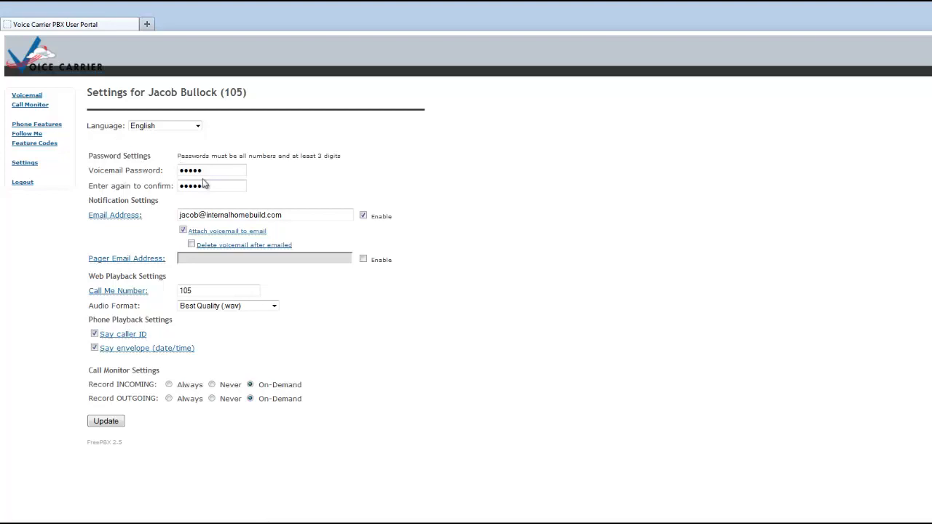
click(207, 172)
mouse_move(127, 339)
mouse_move(107, 353)
- Return to extension 105's Follow Me page showing the 15-second and 20-second ring times
click(34, 136)
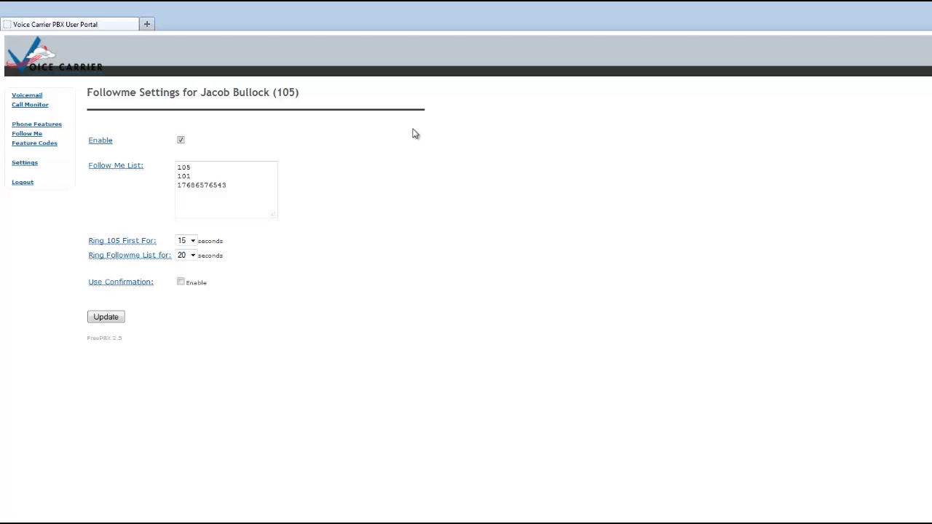
- Log out of the PBX portal via the left menu and focus the empty Login field
click(20, 183)
click(168, 128)
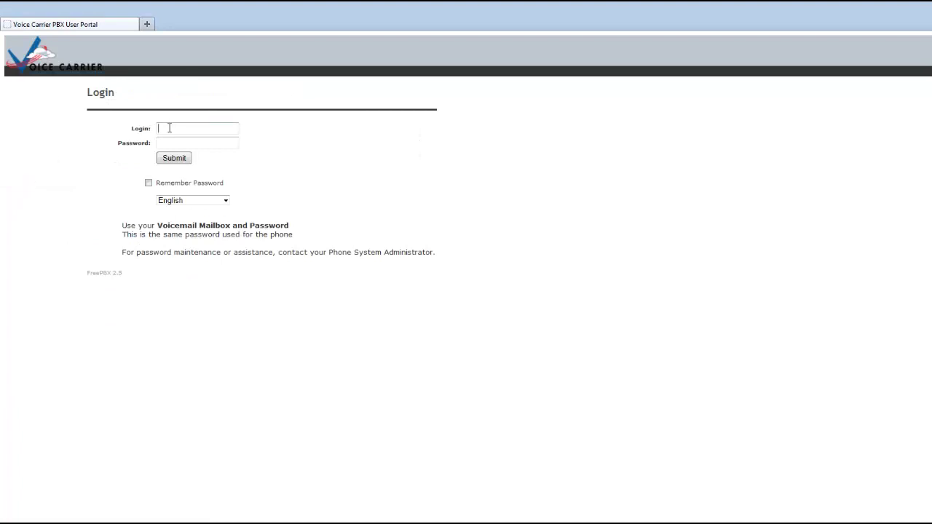